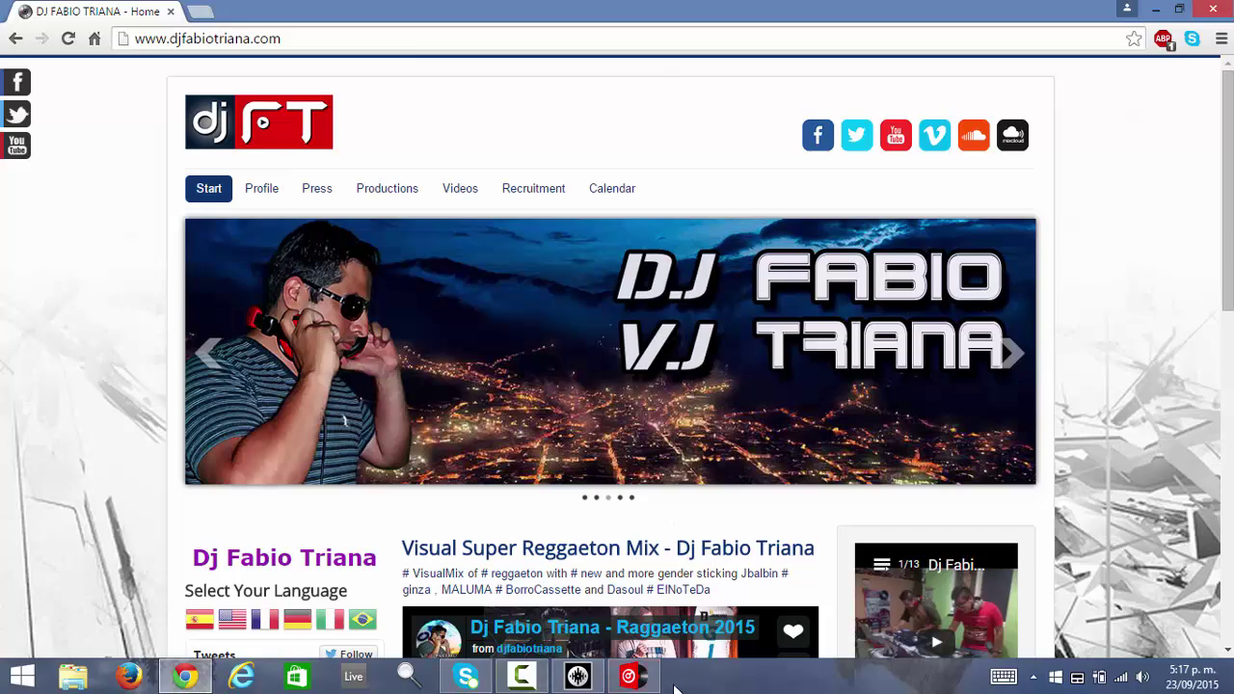
# Step: Switch to Serato DJ and start a new smart crate with one rule added
pyautogui.click(577, 676)
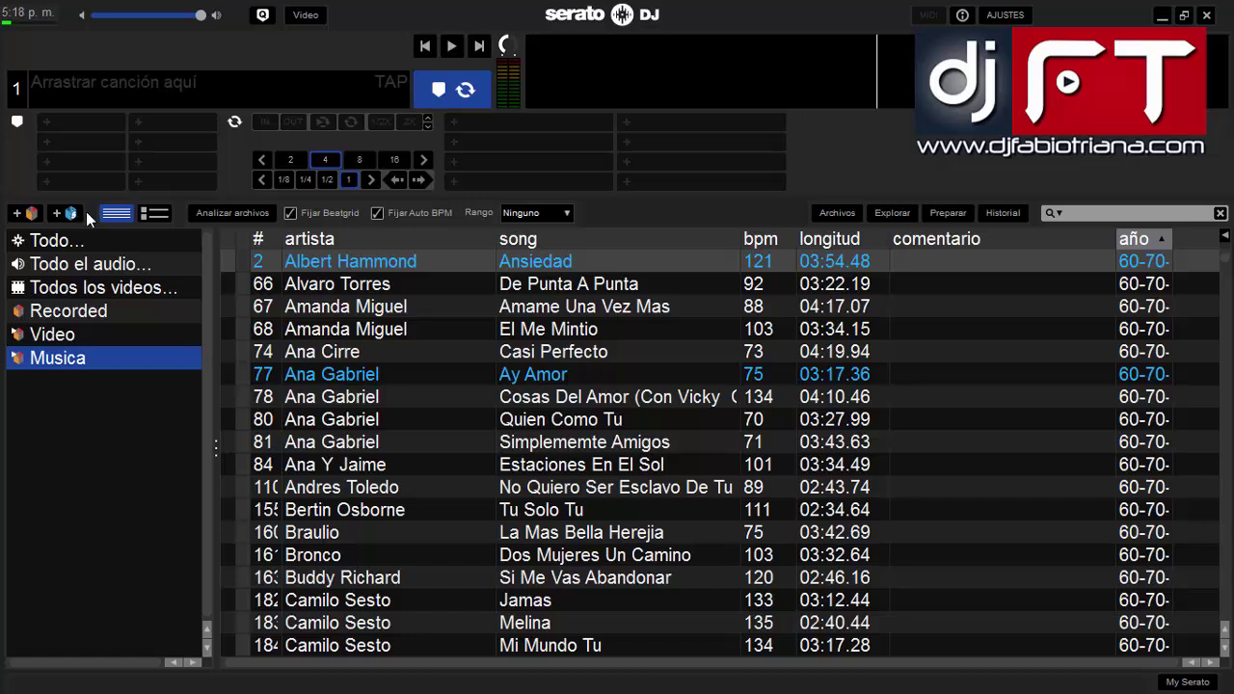
pyautogui.click(70, 213)
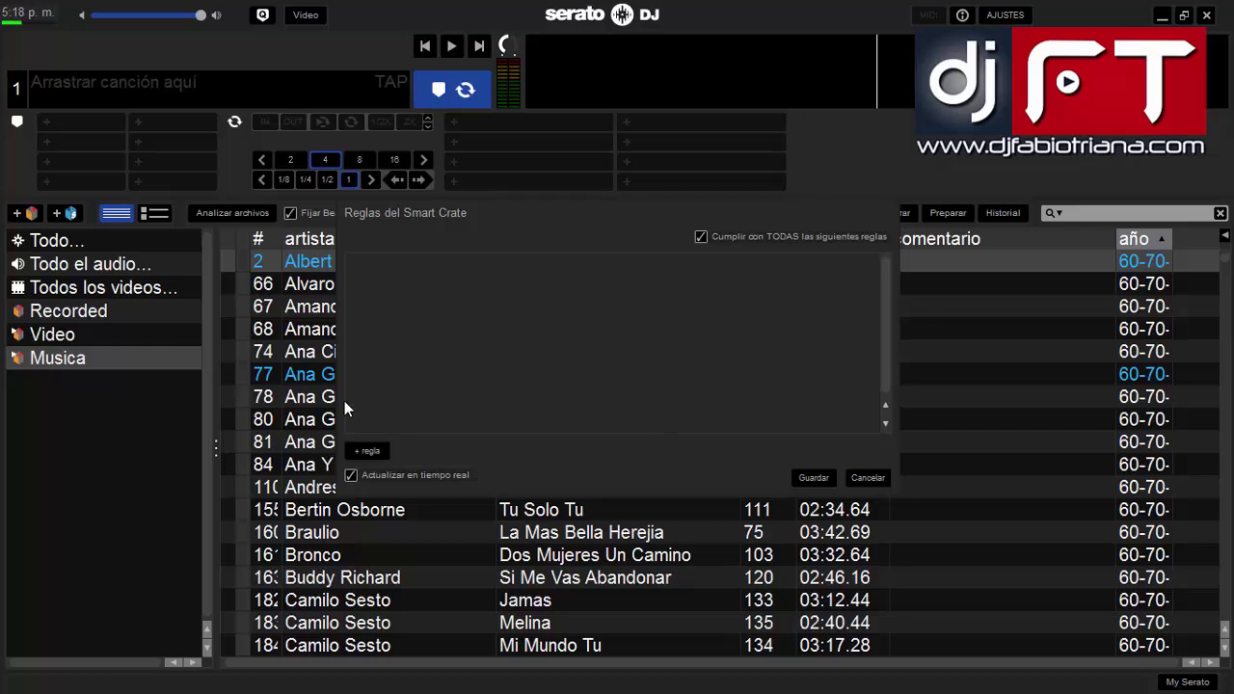
pyautogui.click(367, 450)
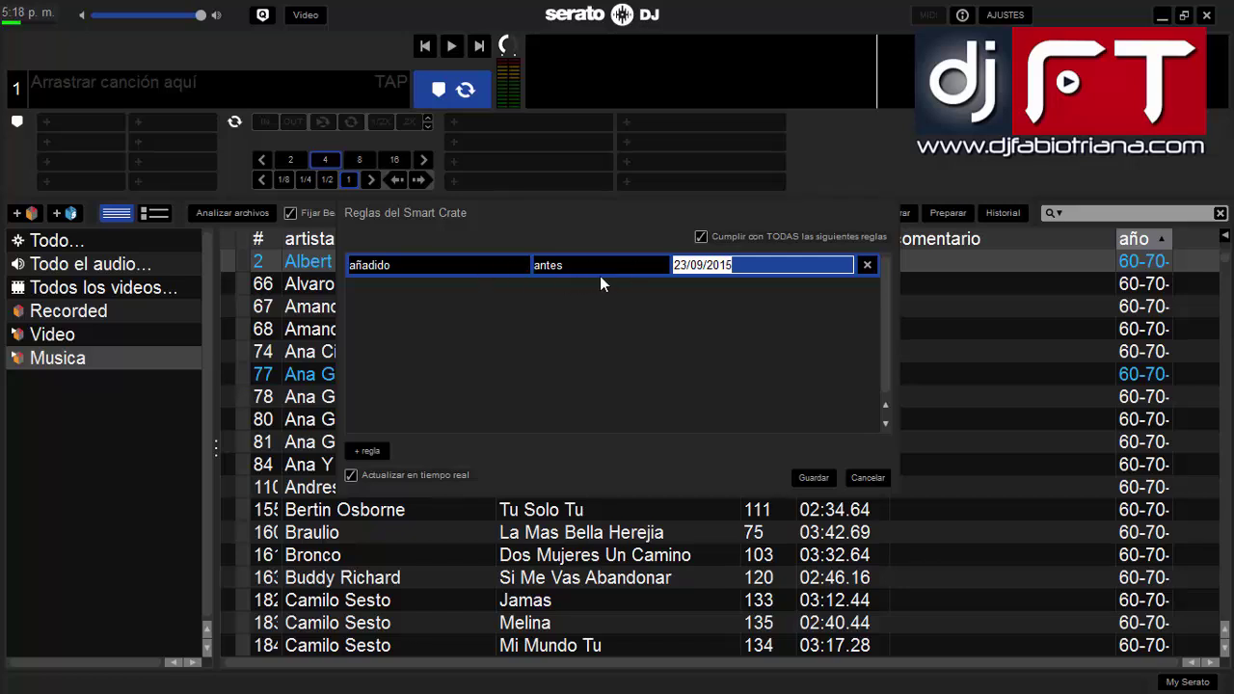
# Step: Set the smart crate's first rule to bpm "mayor que o igual a" 125
pyautogui.click(444, 266)
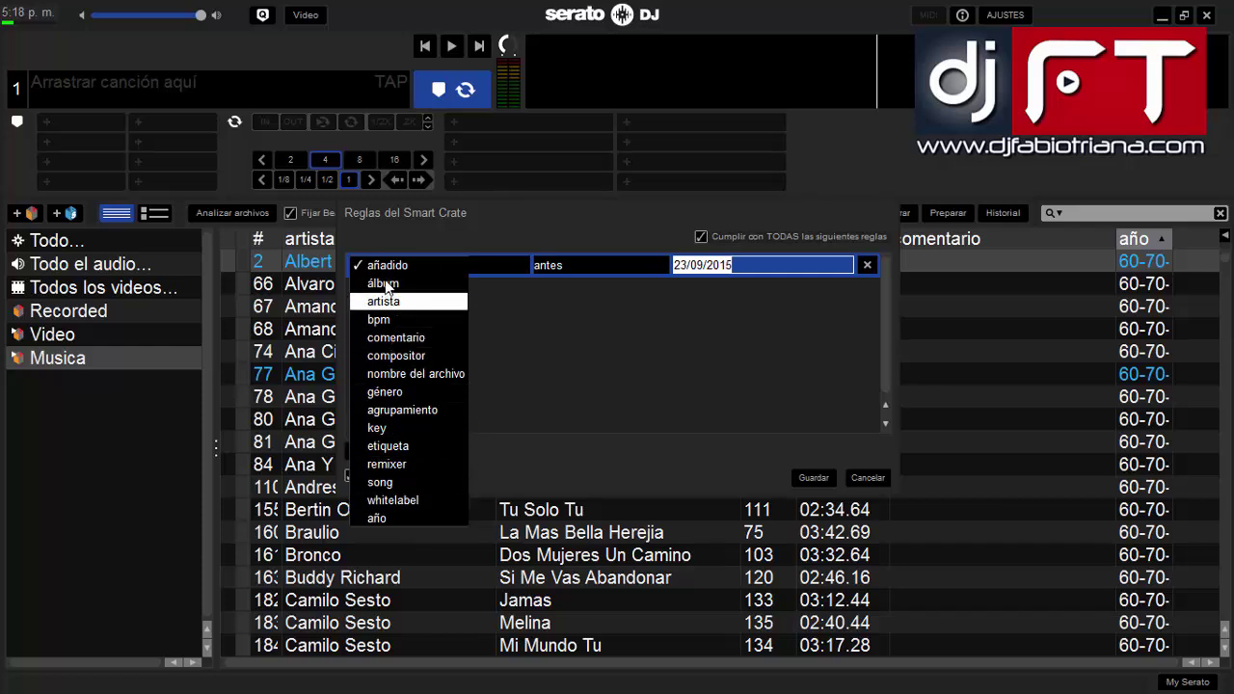
pyautogui.click(379, 319)
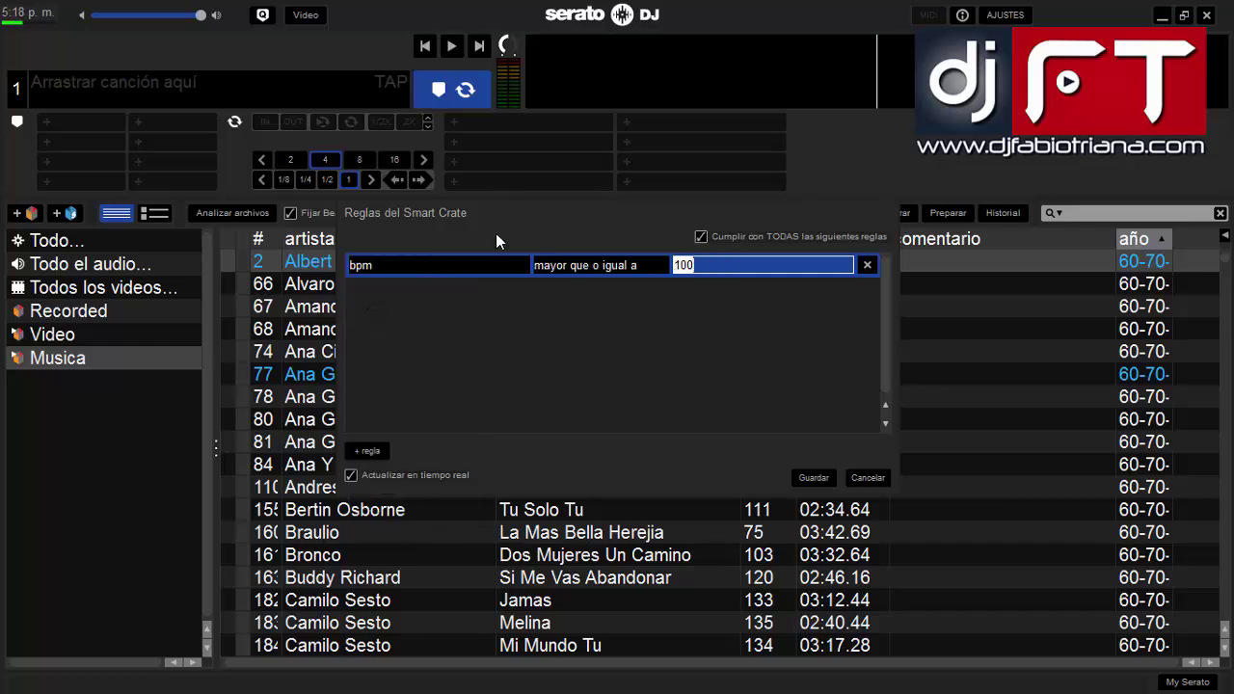
pyautogui.click(642, 267)
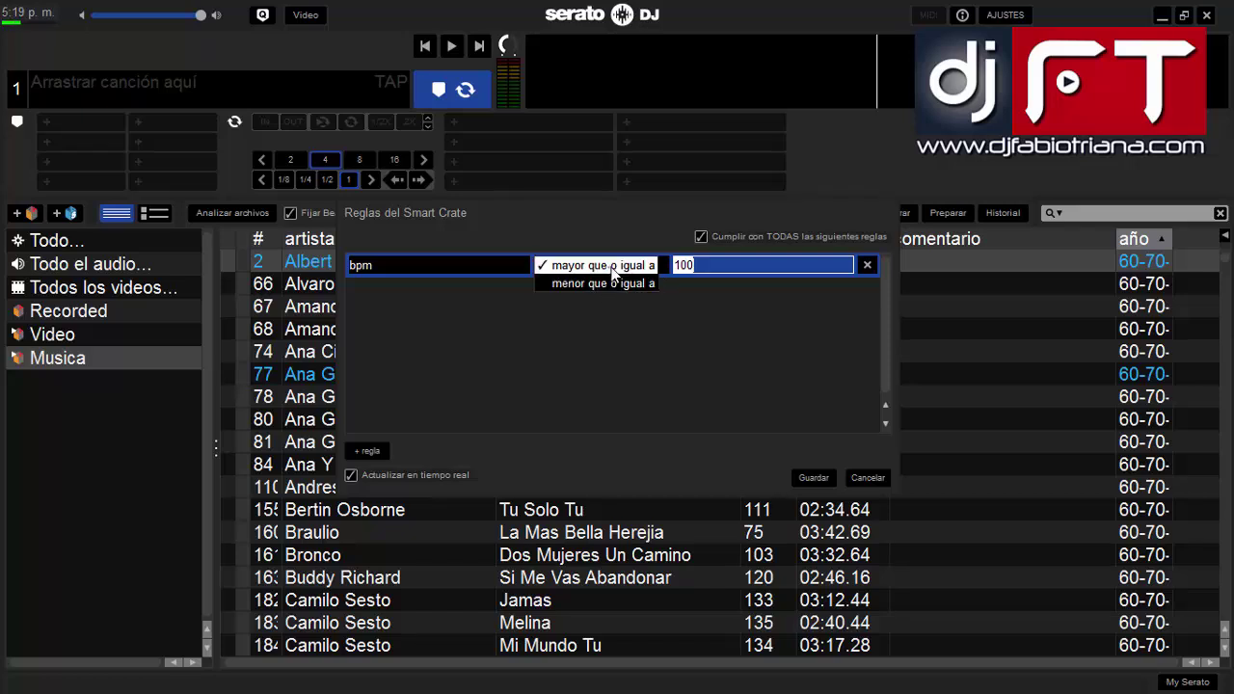
pyautogui.click(611, 267)
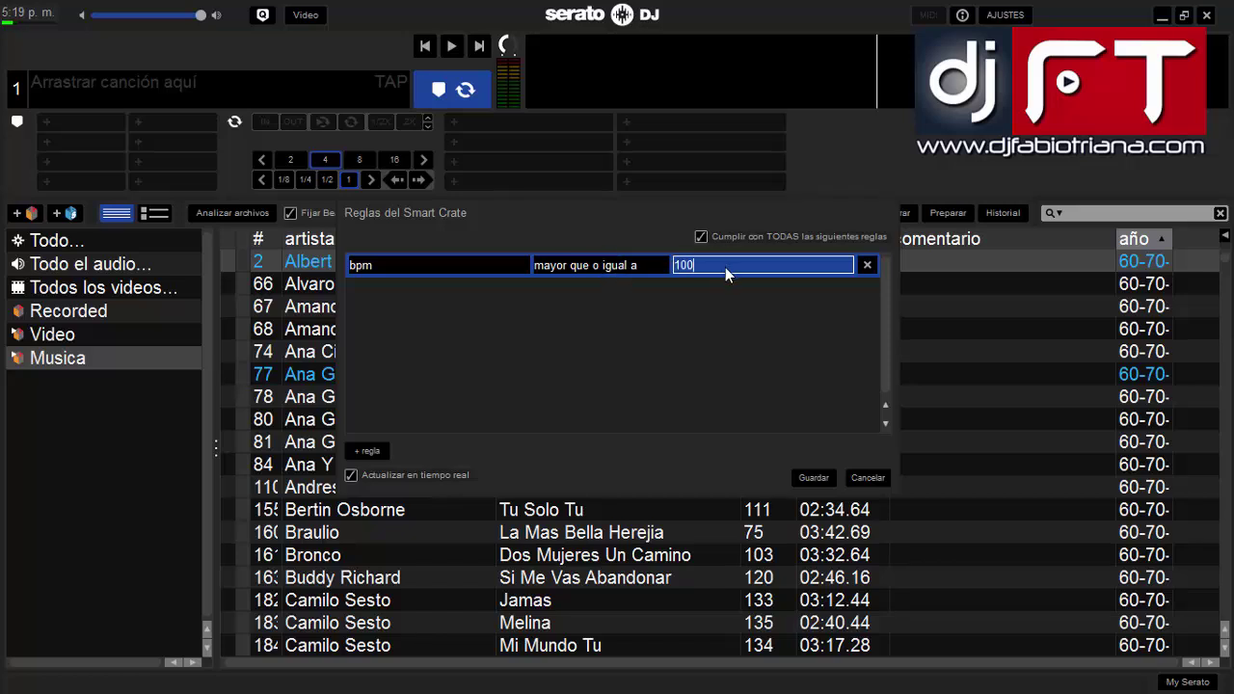
pyautogui.press('BackSpace')
pyautogui.press('BackSpace')
pyautogui.write('25')
# Step: Add a second rule for bpm "menor que o igual a" 135 and save the smart crate
pyautogui.click(368, 450)
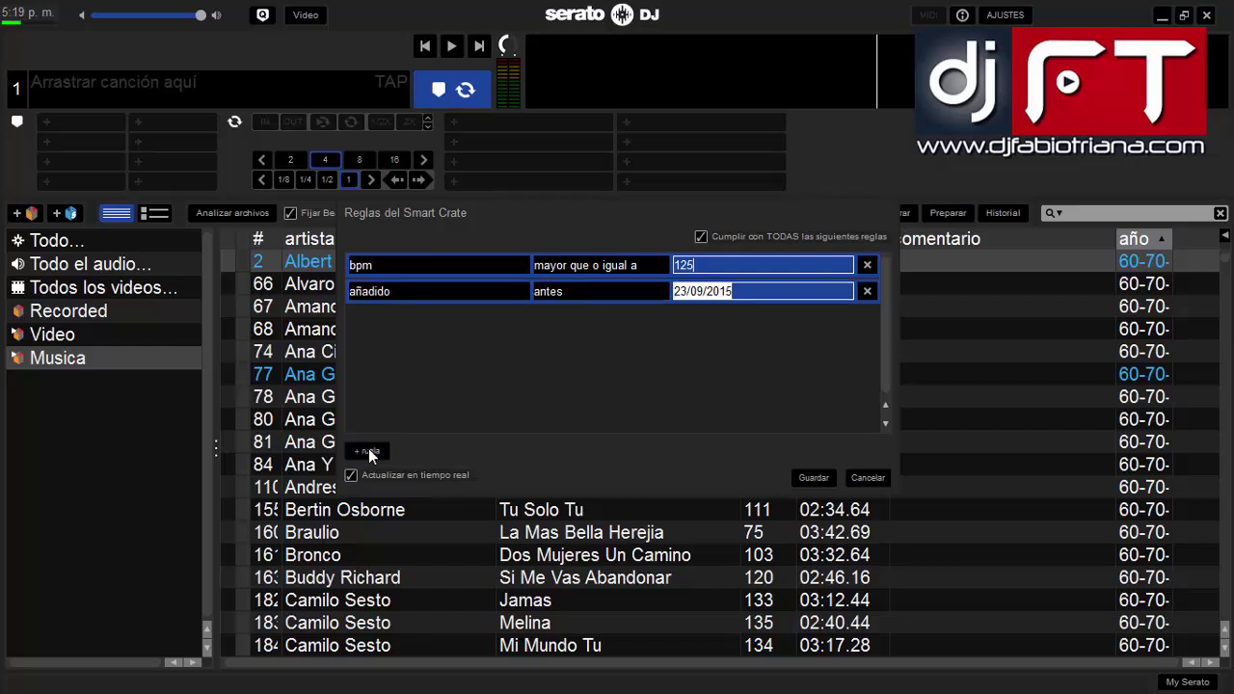
pyautogui.click(438, 291)
pyautogui.click(386, 349)
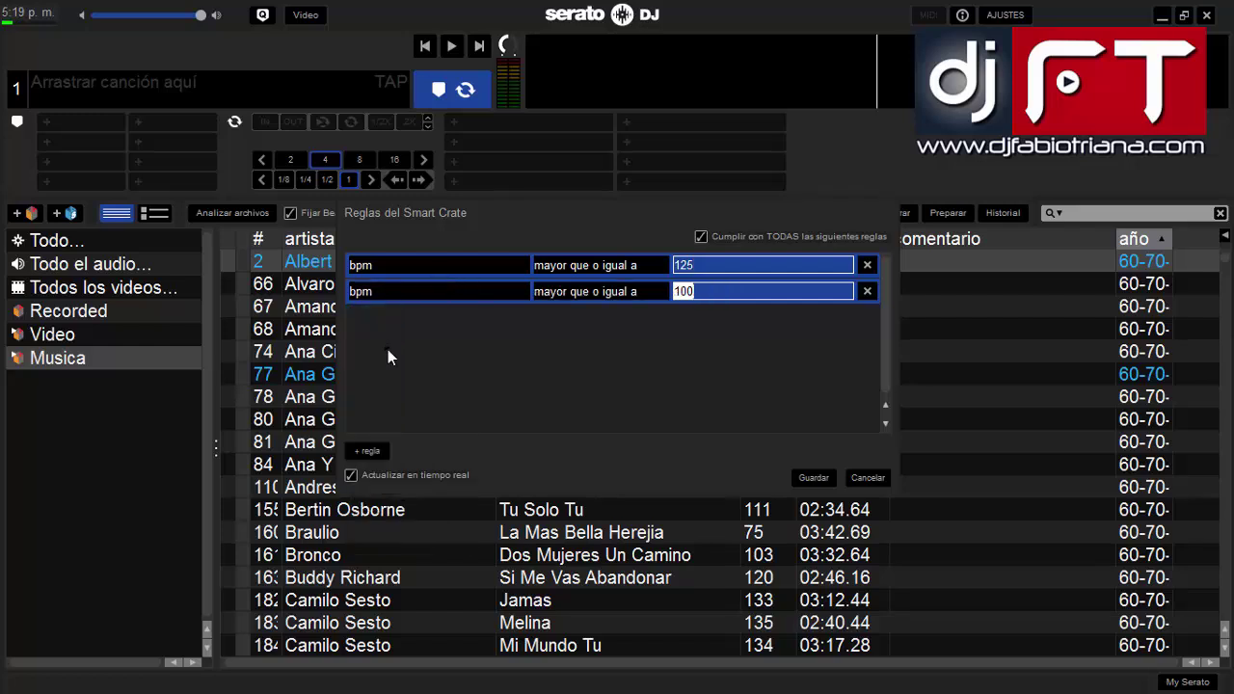
pyautogui.click(652, 292)
pyautogui.click(602, 309)
pyautogui.doubleClick(689, 291)
pyautogui.write('135')
pyautogui.click(812, 478)
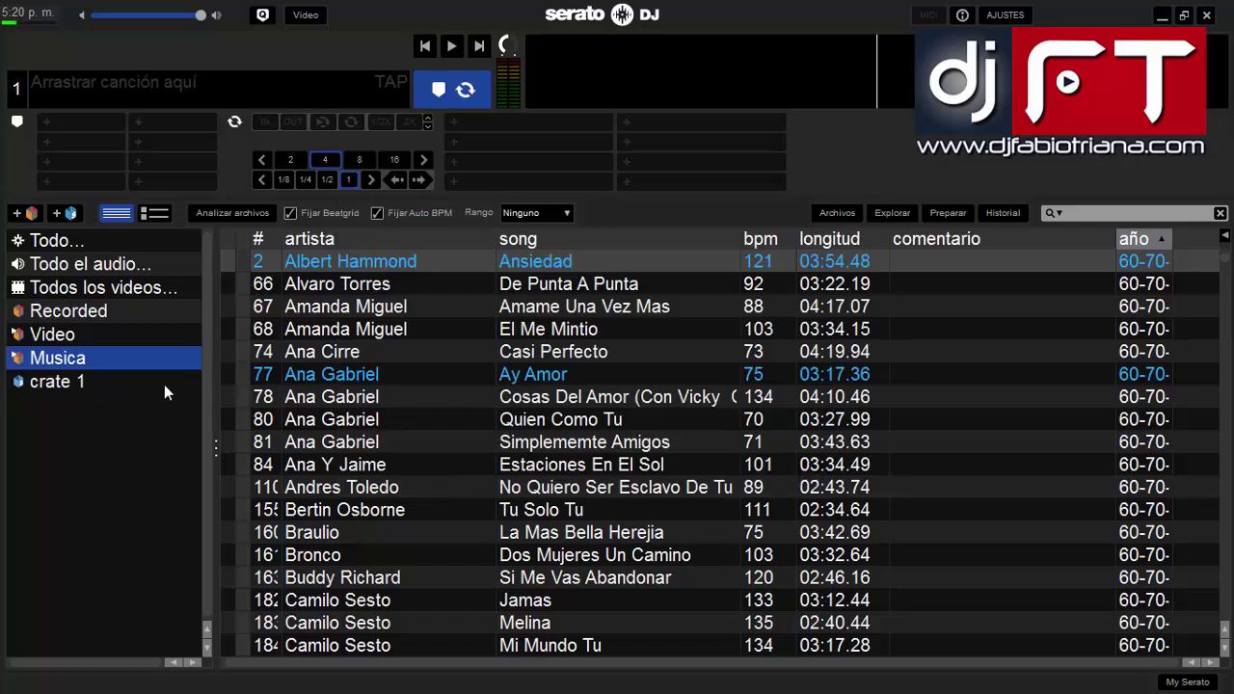
# Step: Rename the new smart crate as "bpm 125 - 135"
pyautogui.doubleClick(63, 383)
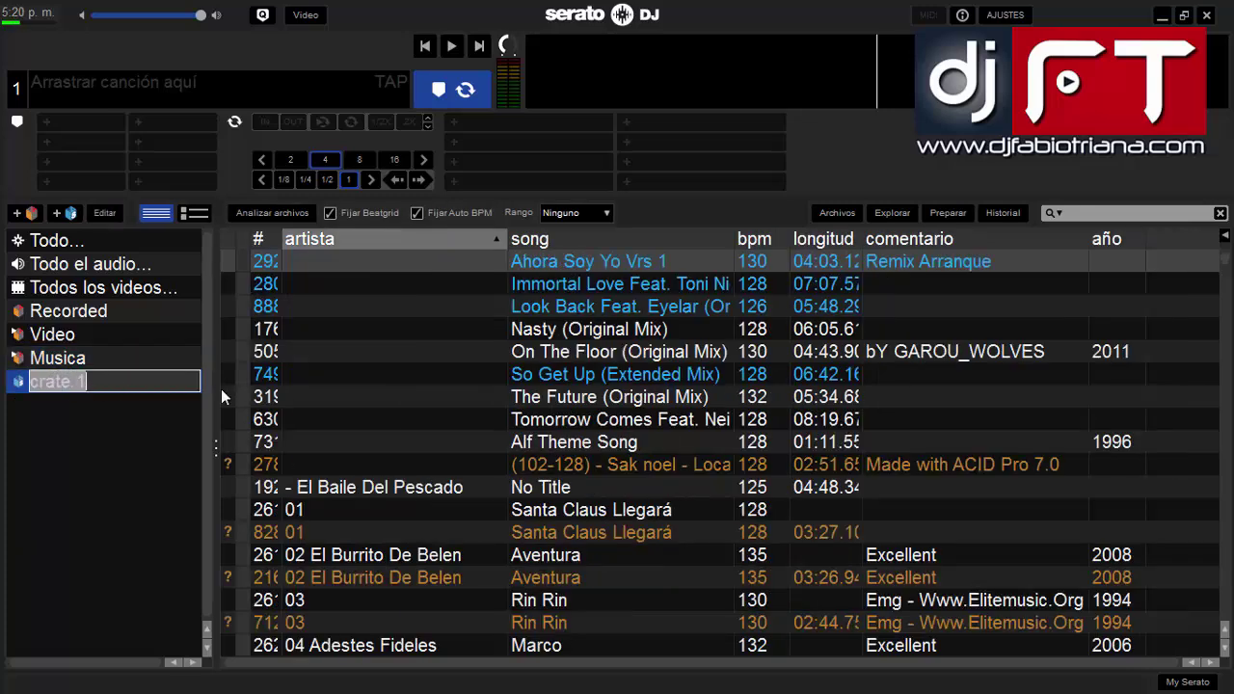
pyautogui.write('bp')
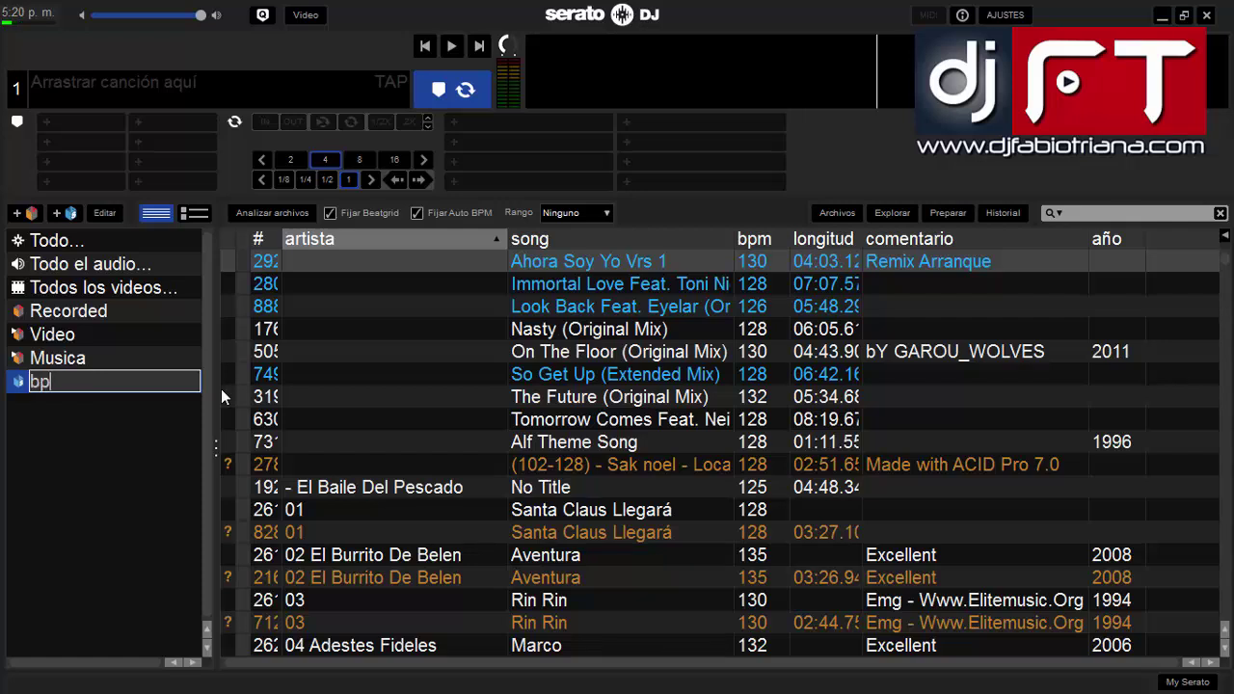
pyautogui.write('m 125 - 135')
pyautogui.press('Return')
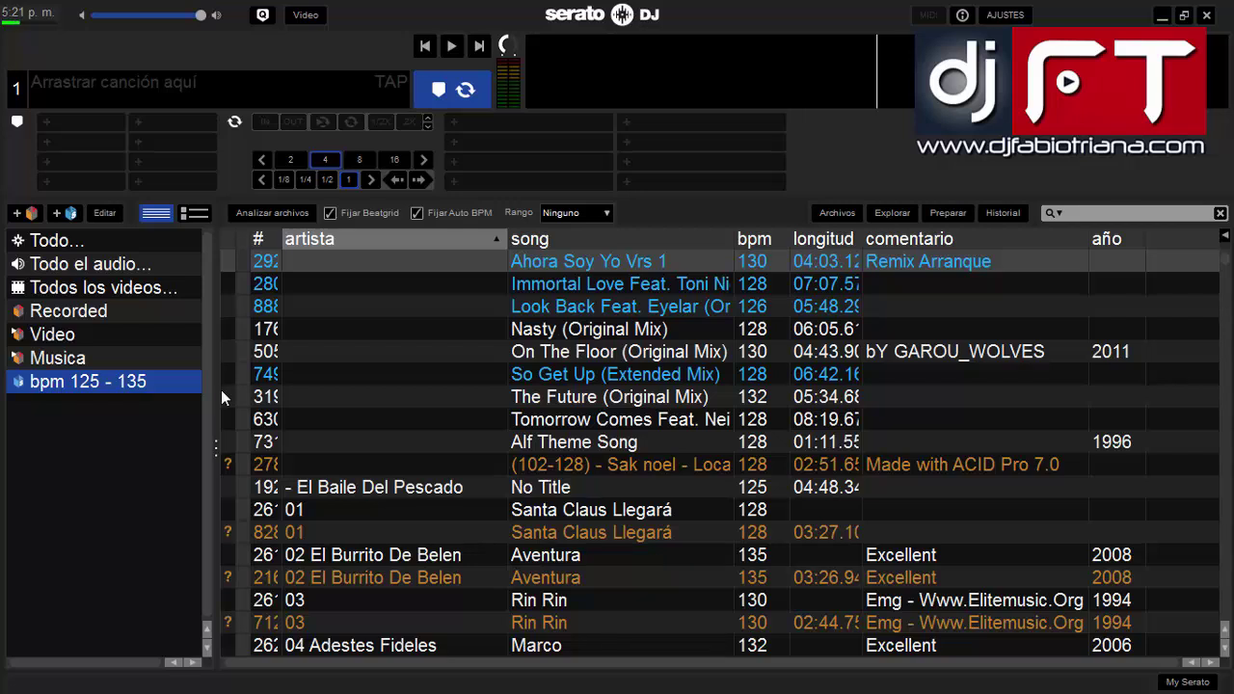
# Step: Look through the tracks in the "bpm 125 - 135" crate and check their bpm values
pyautogui.click(44, 383)
pyautogui.scroll(-2, 767, 342)
pyautogui.scroll(-10, 766, 342)
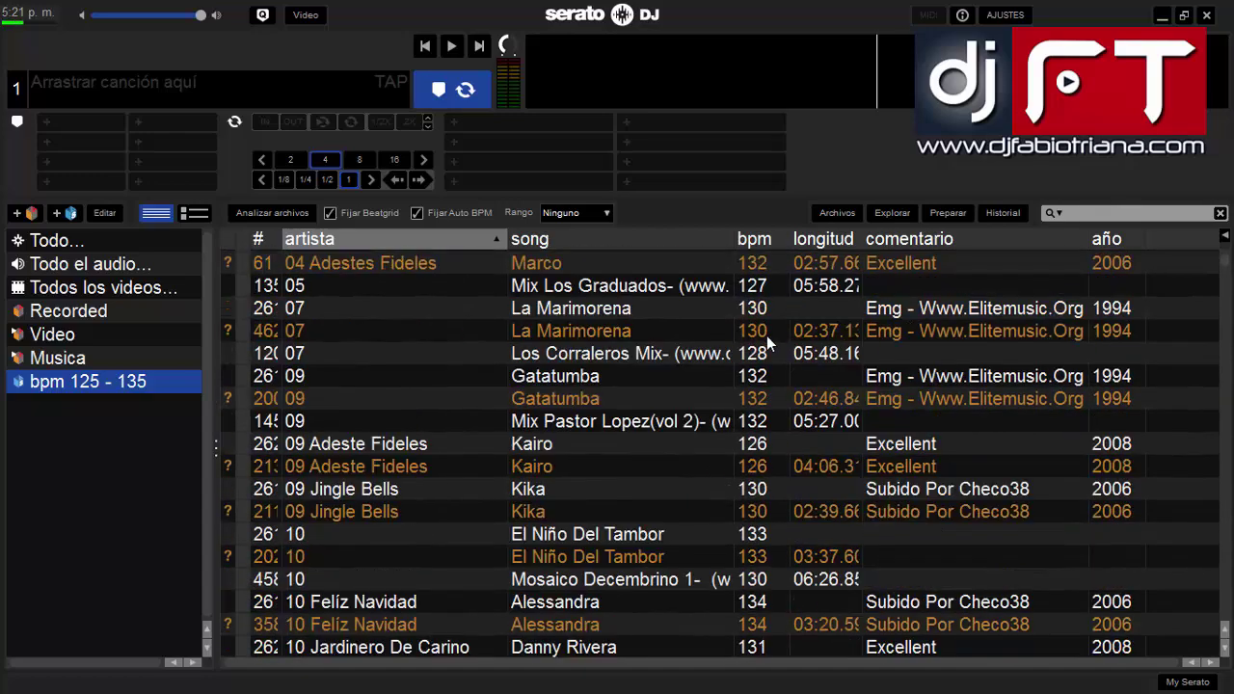
pyautogui.scroll(-15, 766, 342)
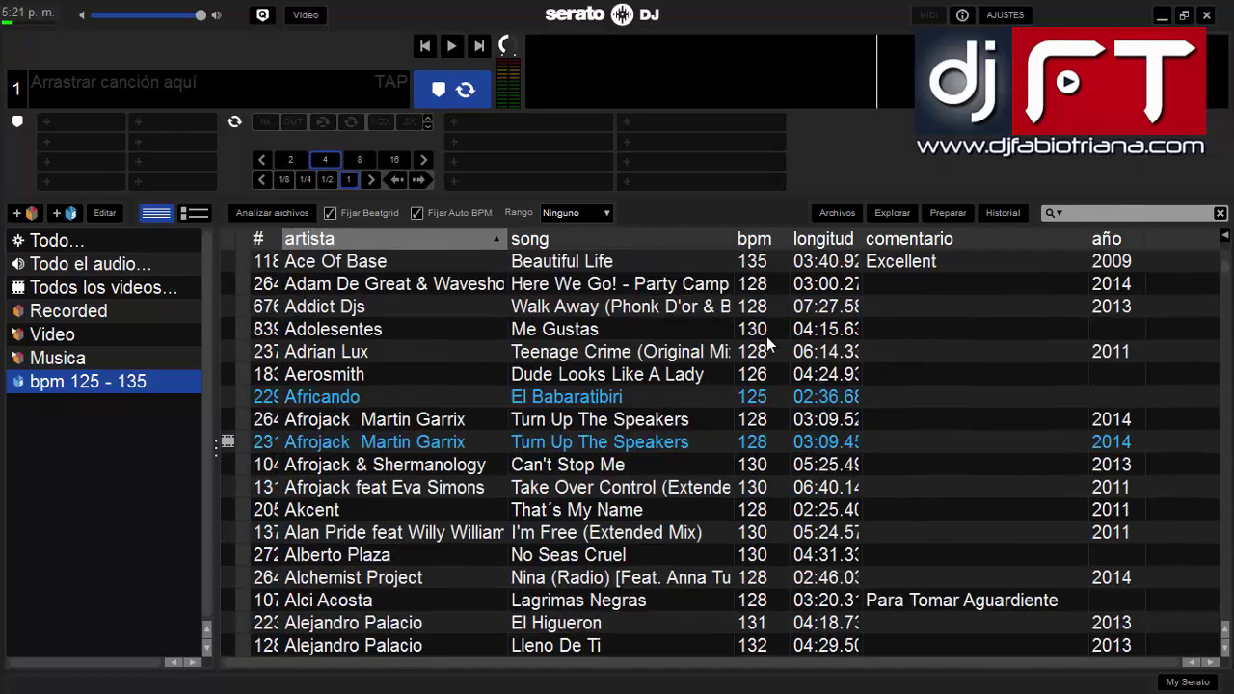
pyautogui.scroll(-3, 766, 339)
pyautogui.scroll(10, 767, 338)
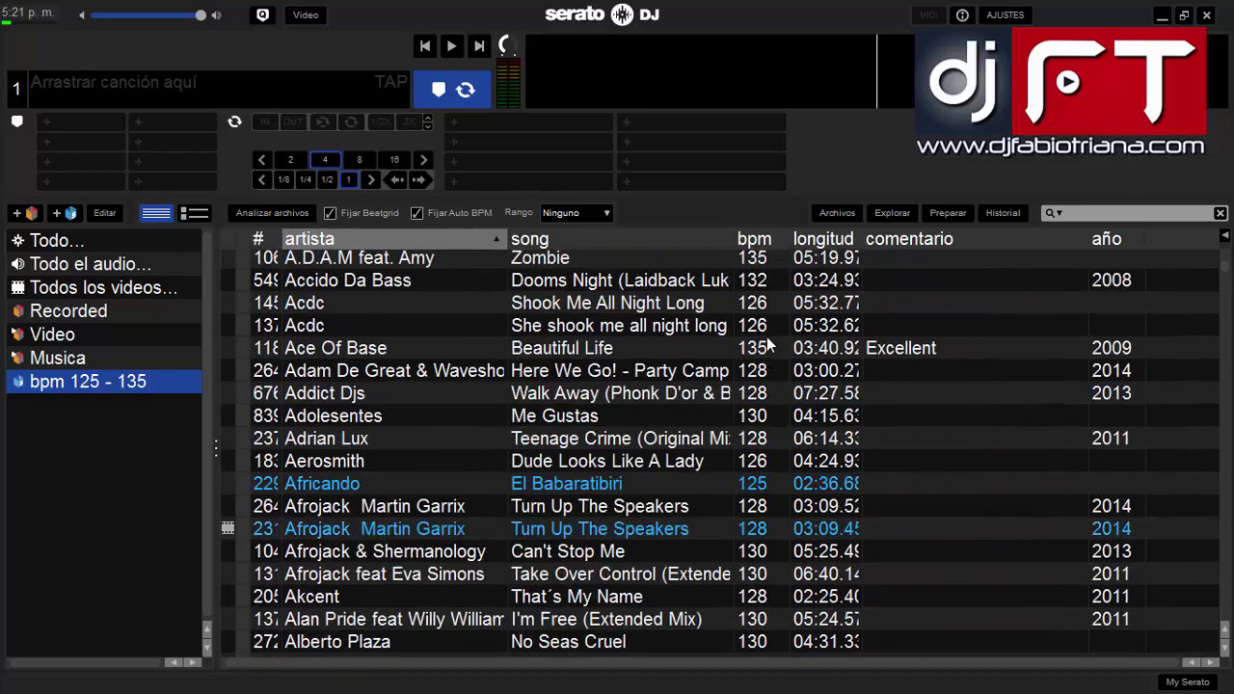
pyautogui.scroll(13, 766, 337)
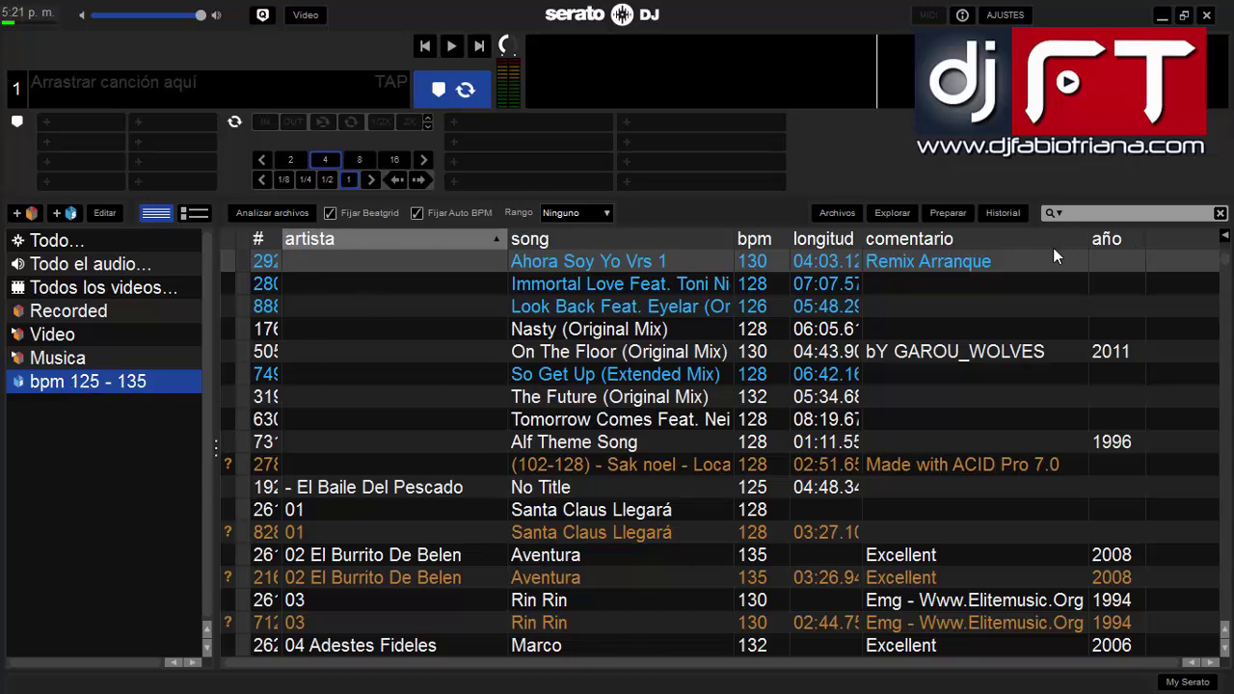
# Step: Sort the crate's tracks by año and by bpm, and view the list of available columns
pyautogui.click(1109, 239)
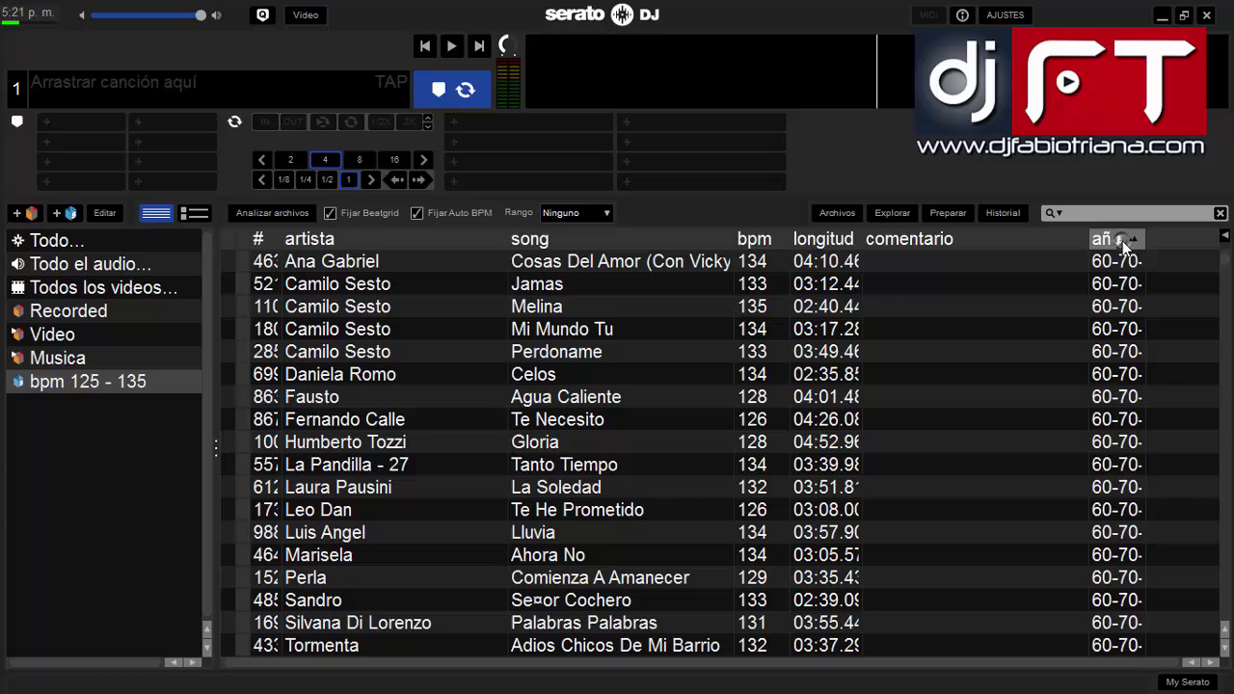
pyautogui.click(753, 239)
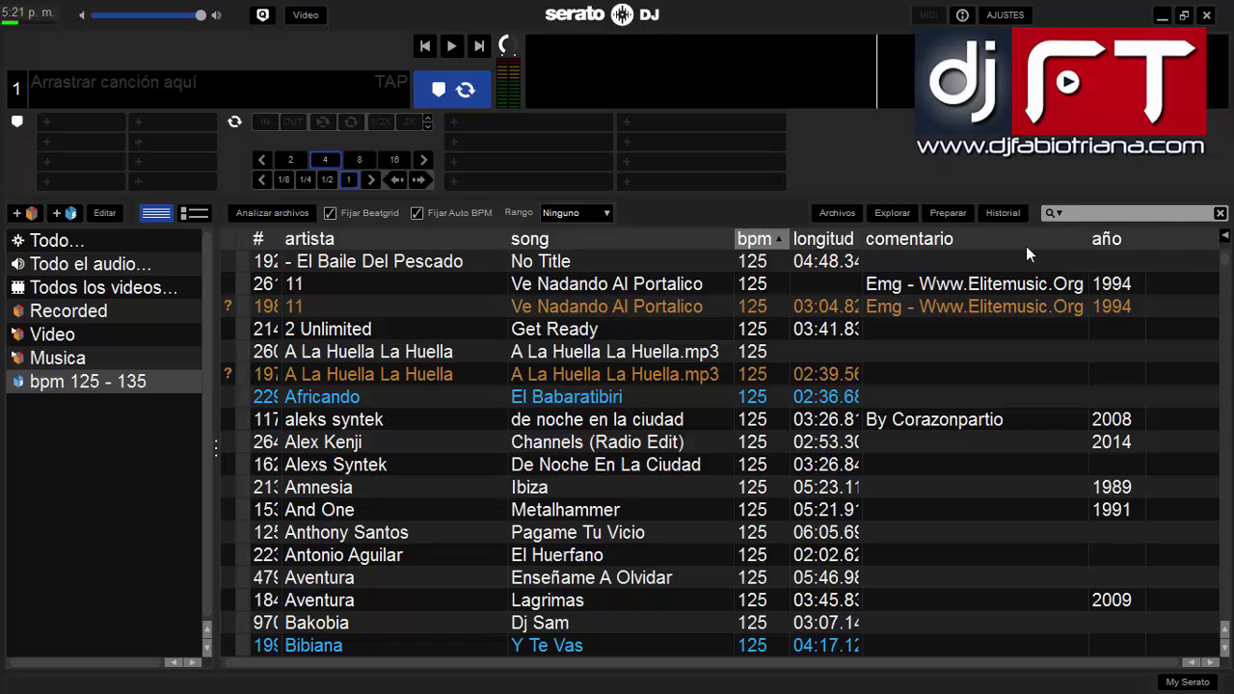
pyautogui.rightClick(998, 239)
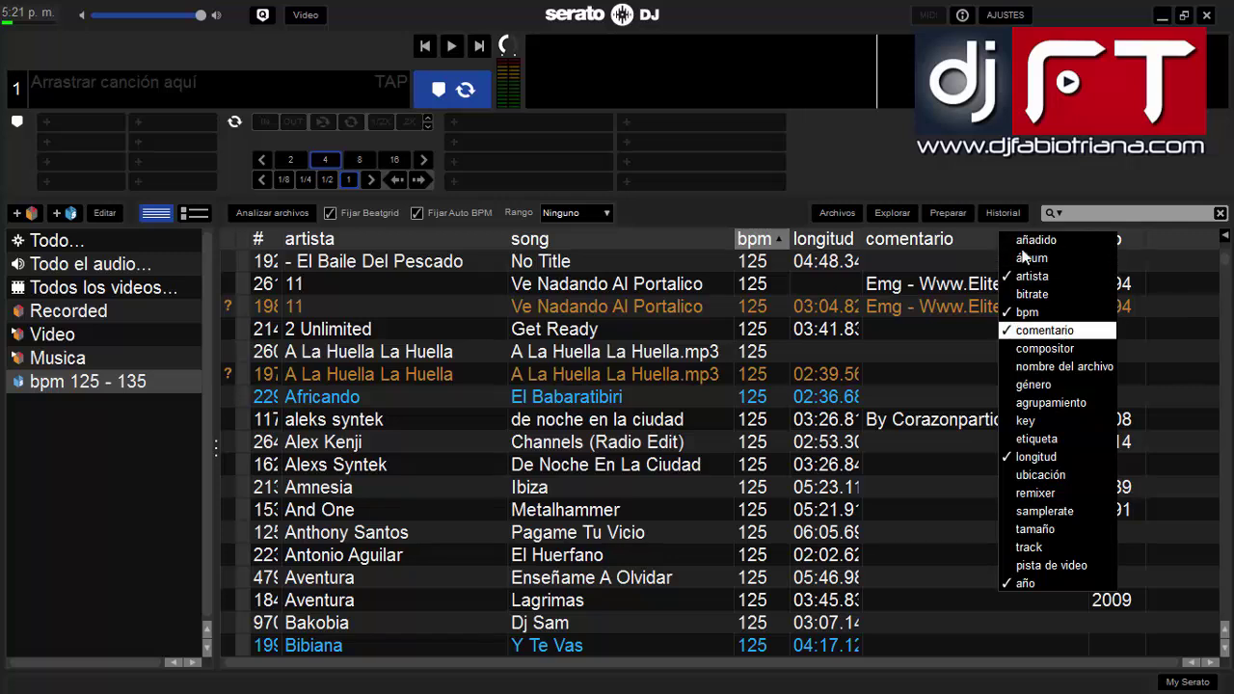
pyautogui.click(974, 241)
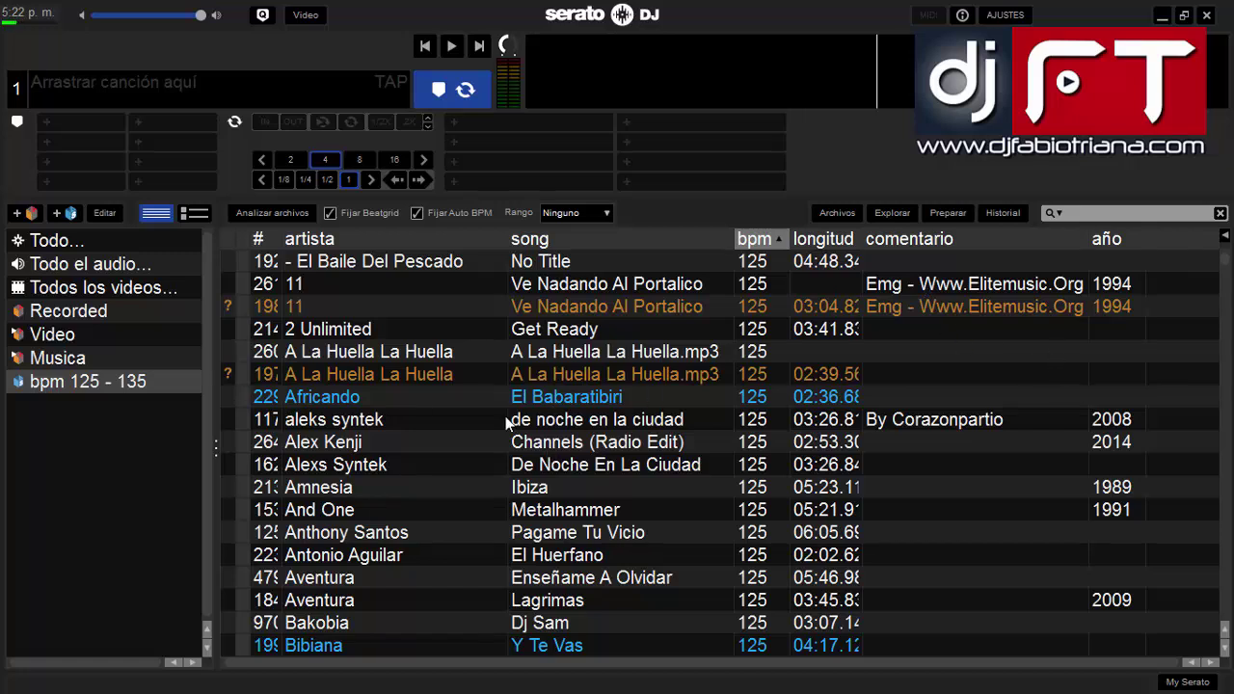
# Step: Minimize Serato DJ, switch to VirtualDJ and collapse the Este equipo folder
pyautogui.click(1162, 15)
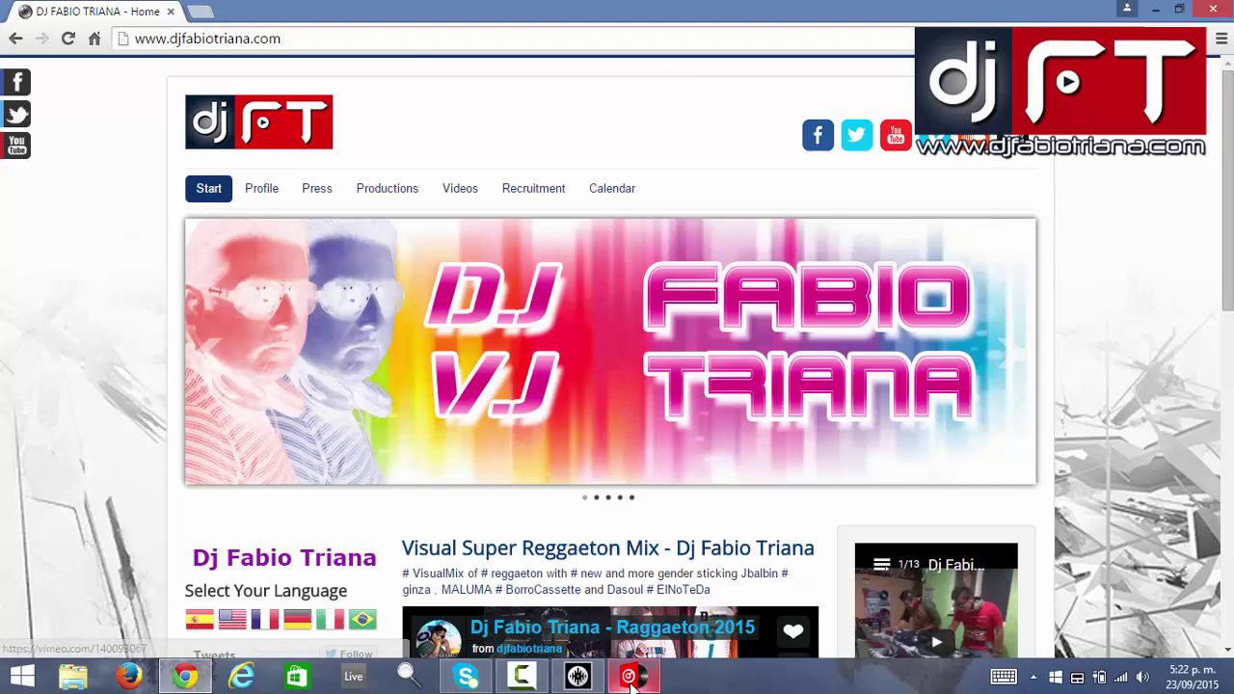
pyautogui.hotkey('alt', 'Tab')
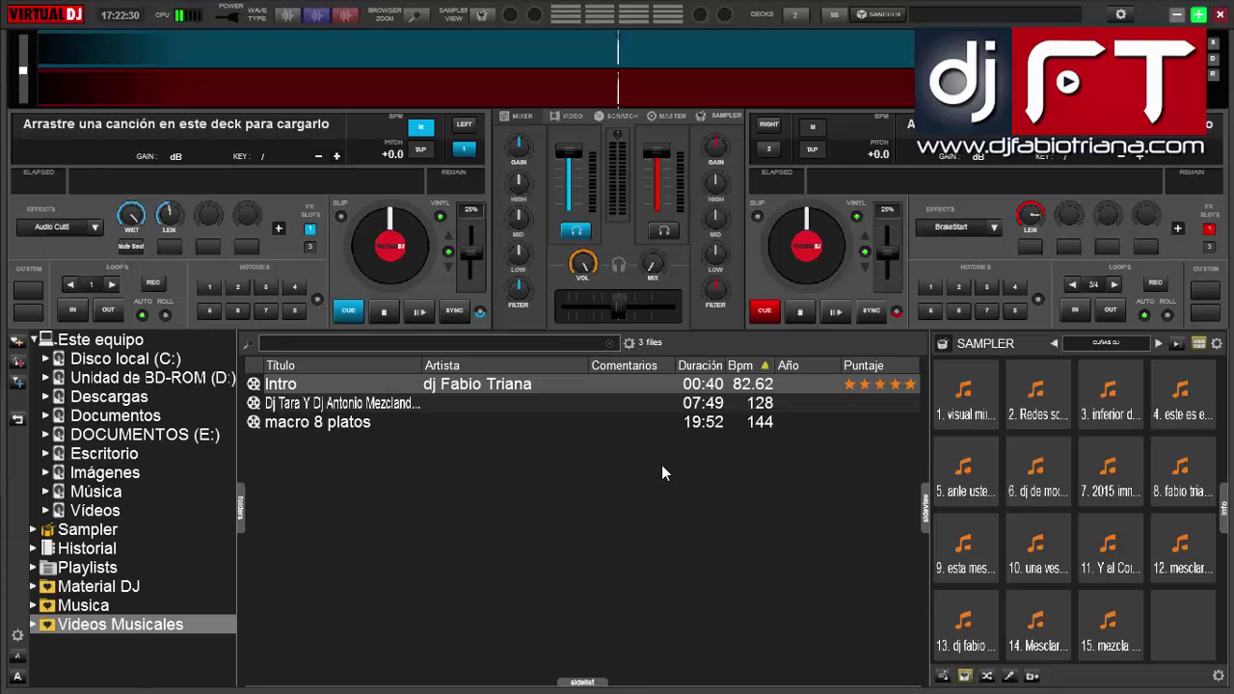
pyautogui.click(126, 341)
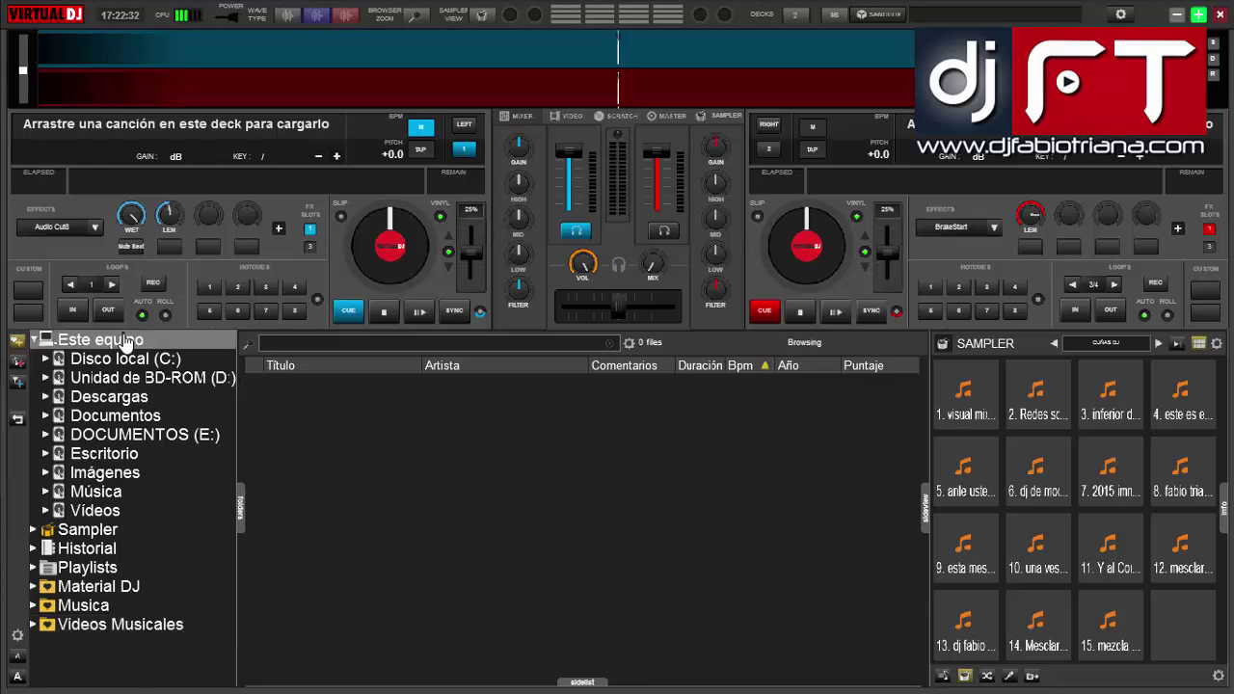
pyautogui.click(34, 340)
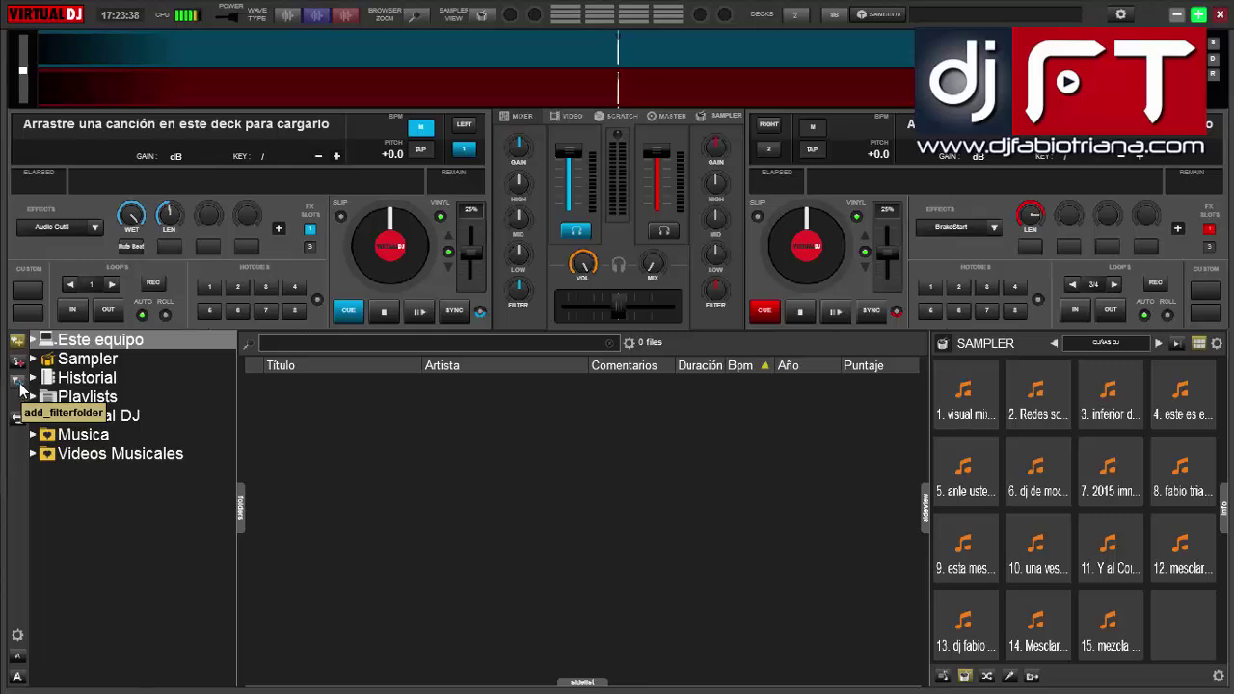
# Step: Create a filter folder named 2015
pyautogui.click(19, 385)
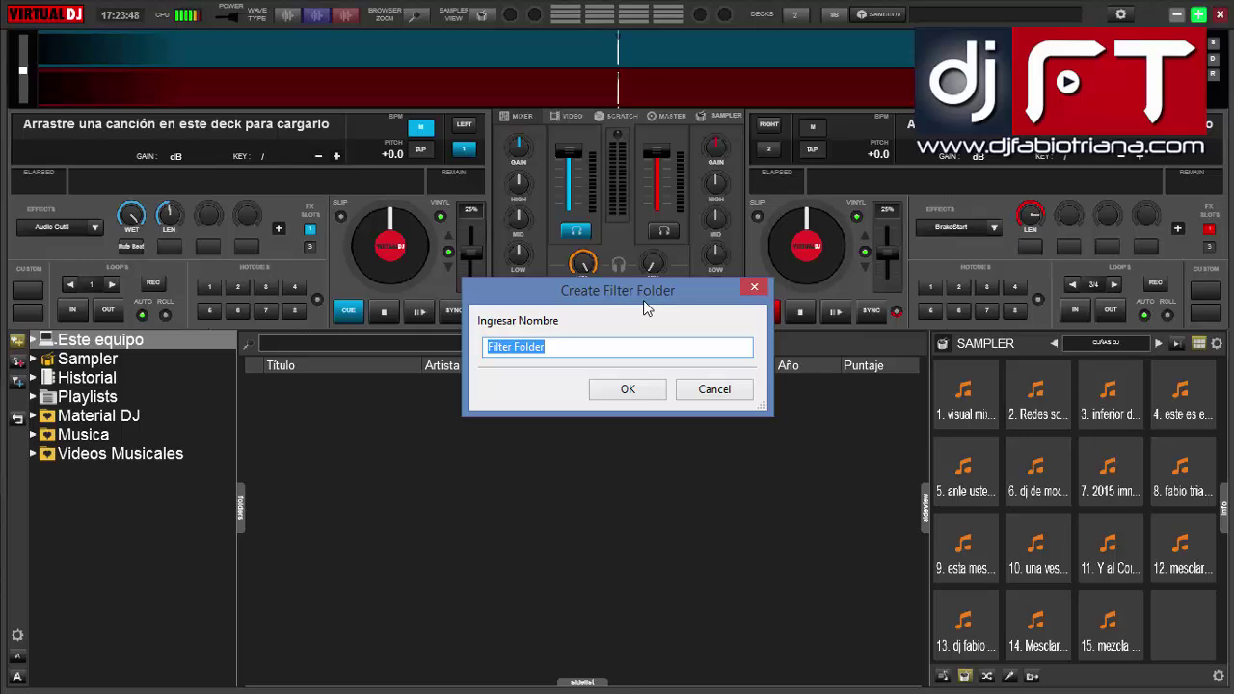
pyautogui.write('2')
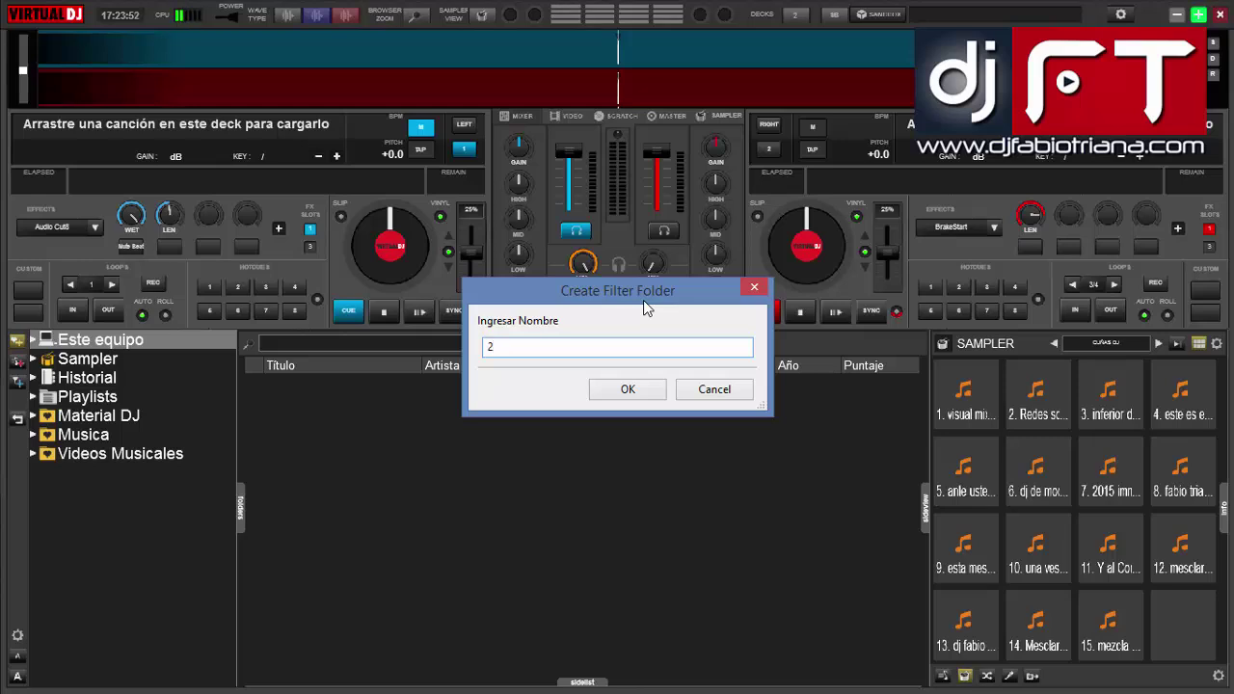
pyautogui.write('015')
pyautogui.click(635, 393)
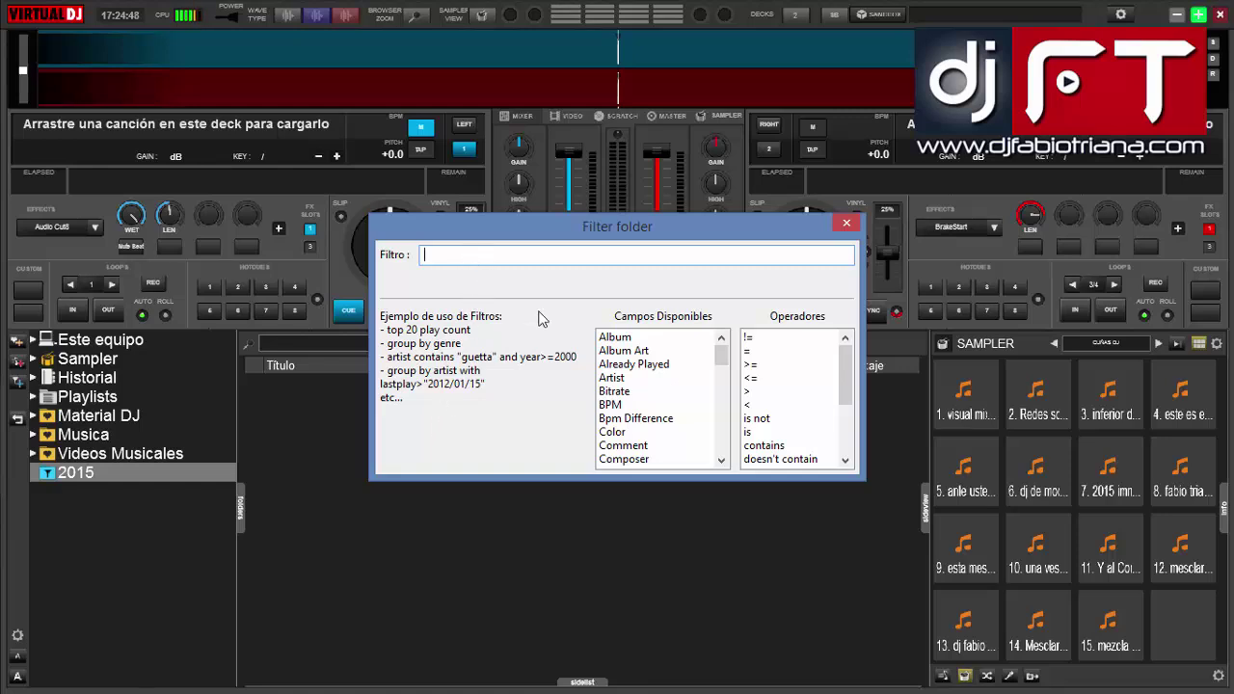
# Step: Define the 2015 folder's filter as Year =2015 and confirm it
pyautogui.moveTo(724, 358); pyautogui.dragTo(719, 465)
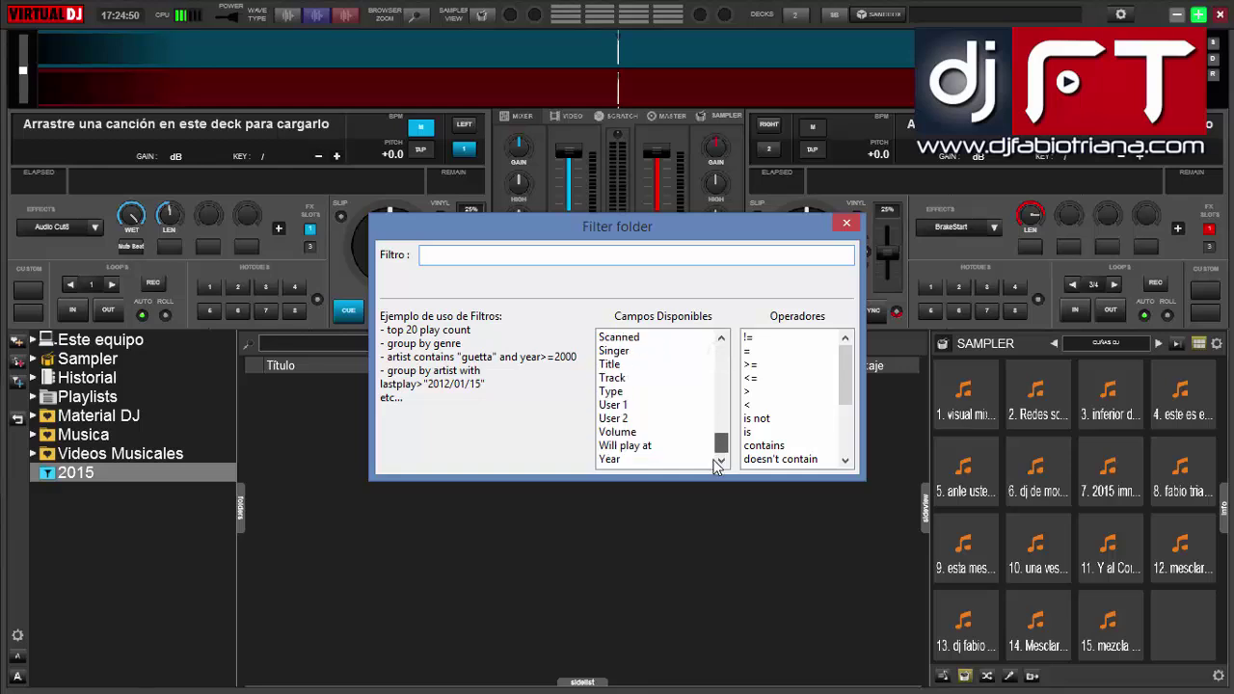
pyautogui.doubleClick(610, 460)
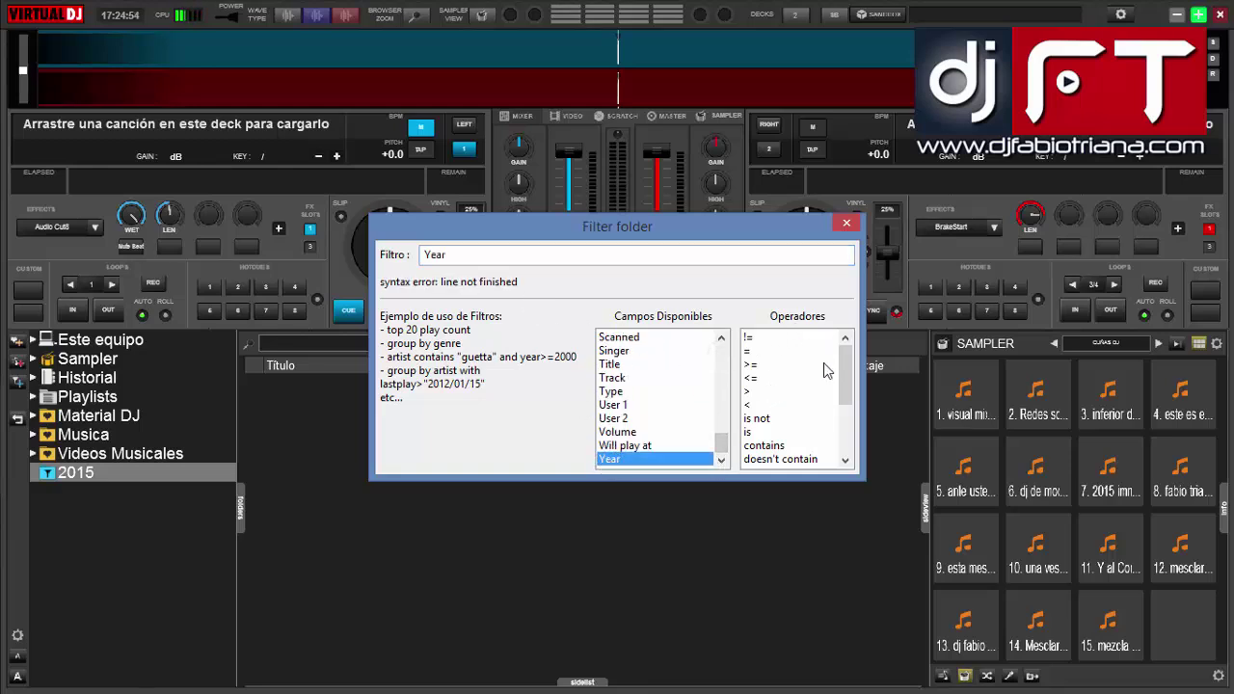
pyautogui.doubleClick(749, 350)
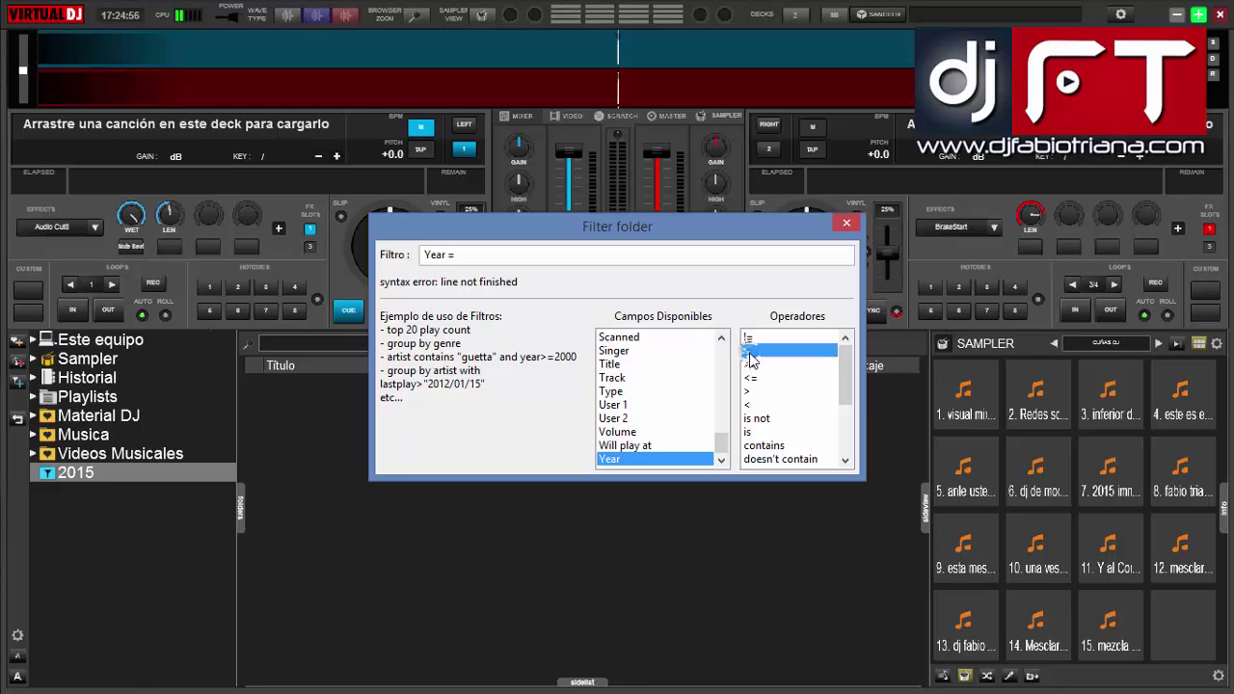
pyautogui.click(590, 253)
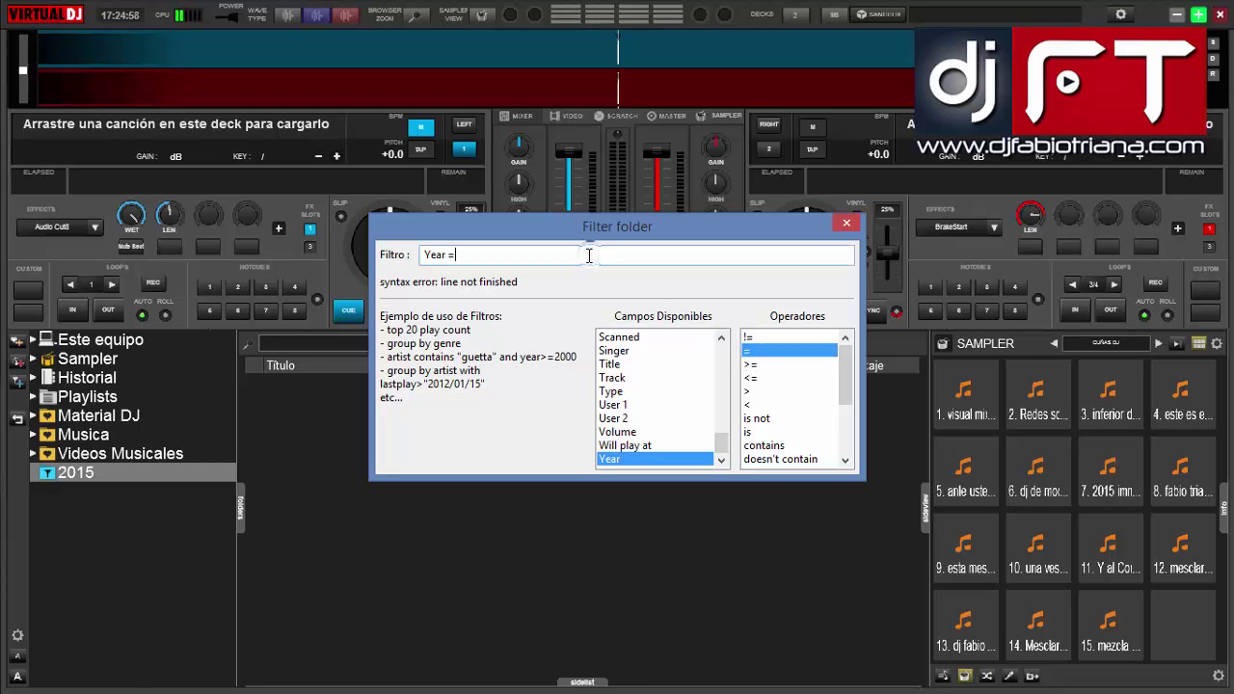
pyautogui.write('2015')
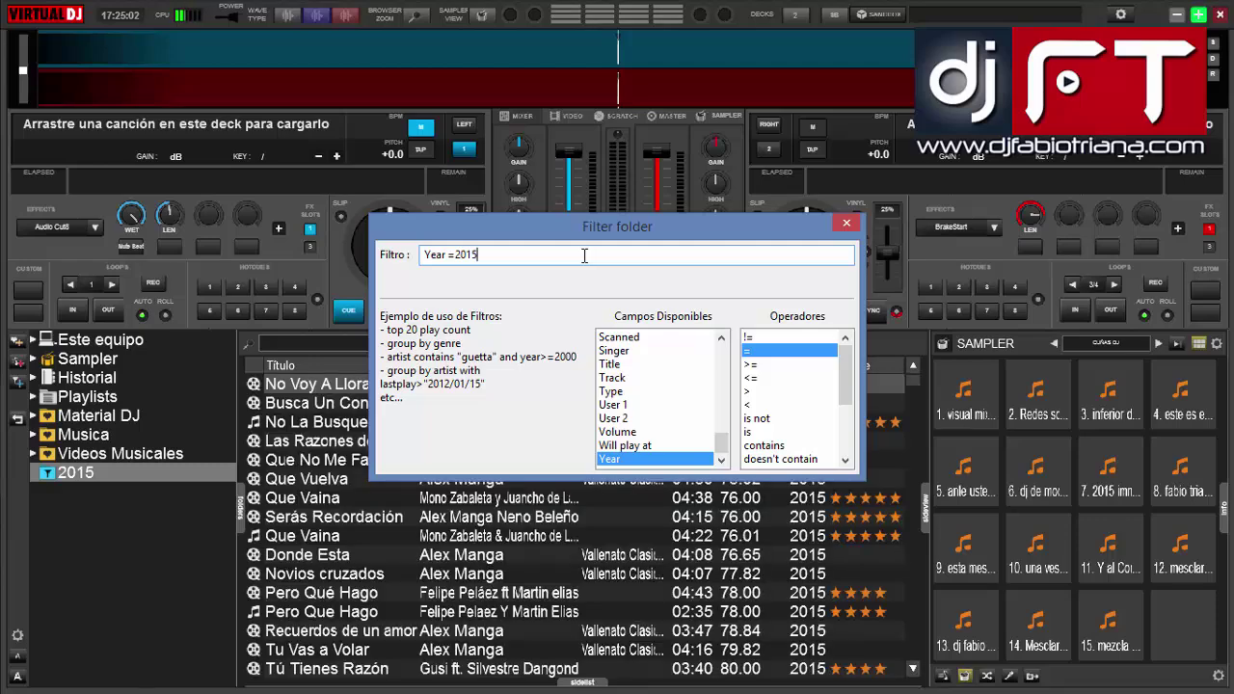
pyautogui.press('Return')
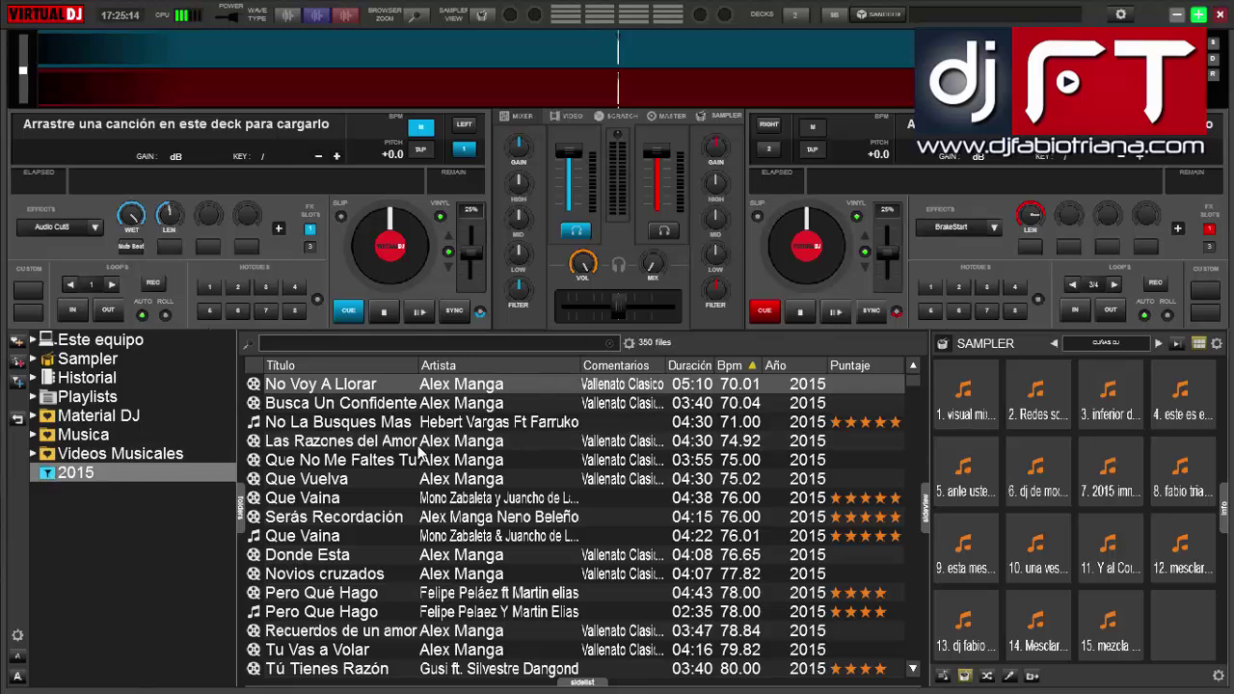
# Step: Look through the 2015 filter folder's tracks to the end of the list and return to its start
pyautogui.scroll(-15, 492, 492)
pyautogui.scroll(-20, 493, 492)
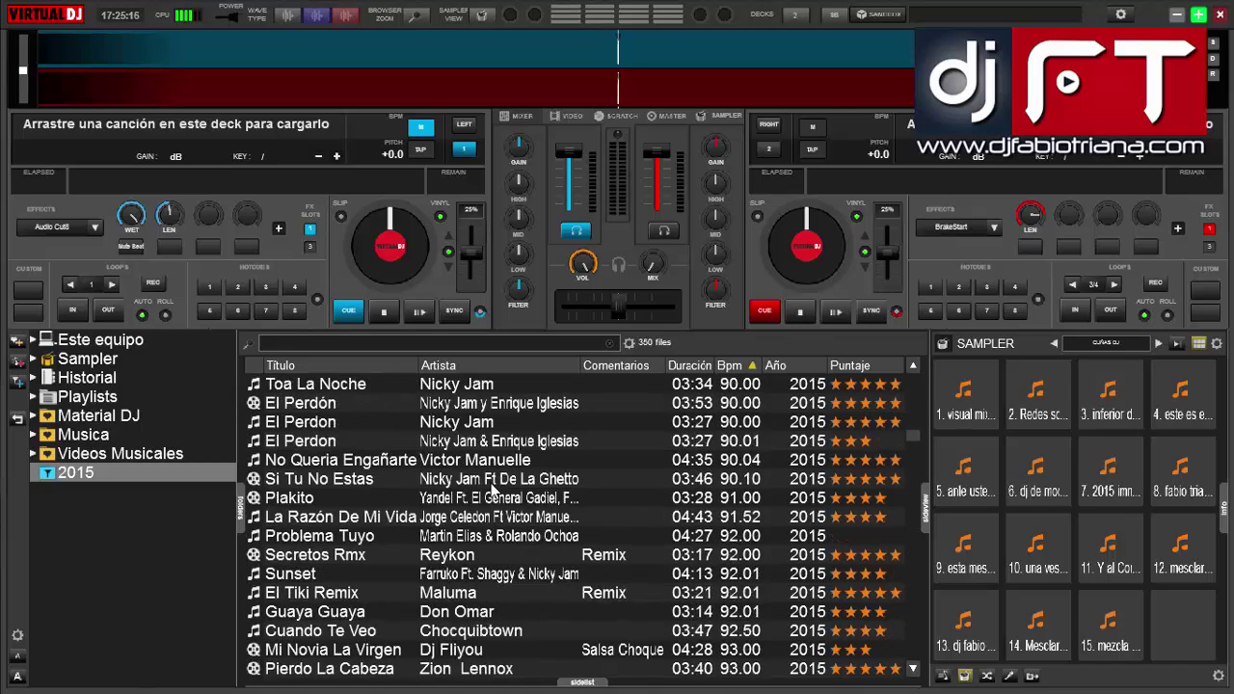
pyautogui.scroll(-20, 491, 487)
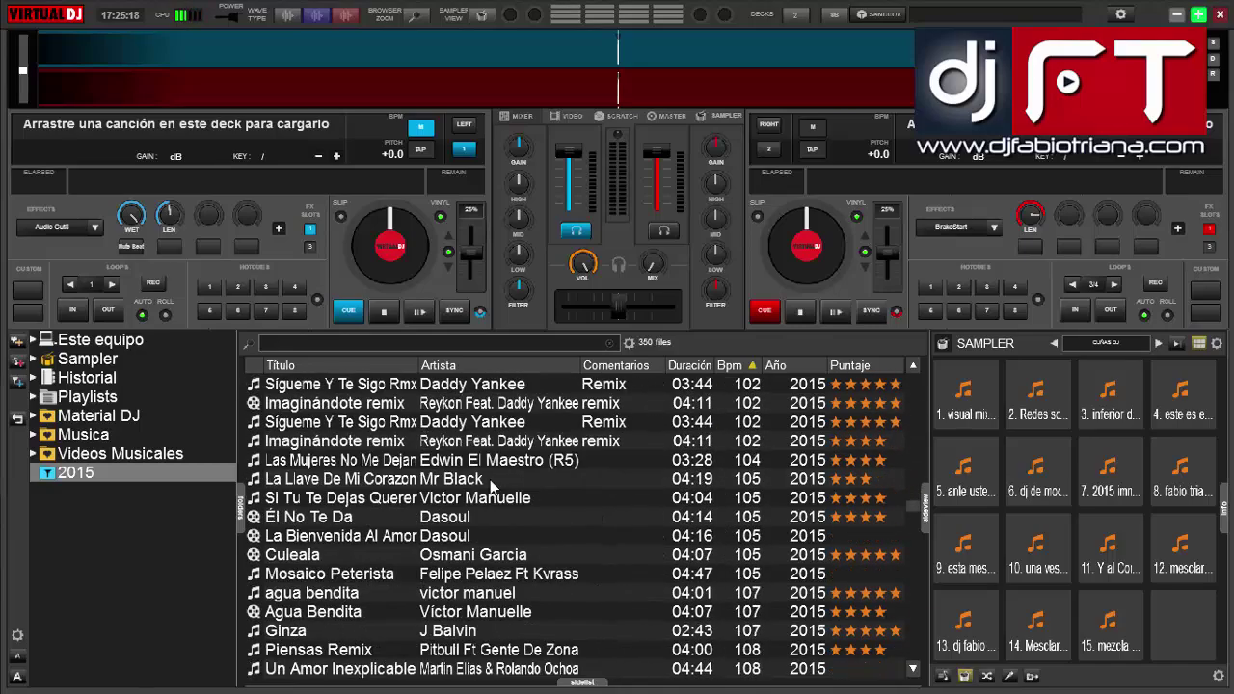
pyautogui.scroll(-20, 487, 485)
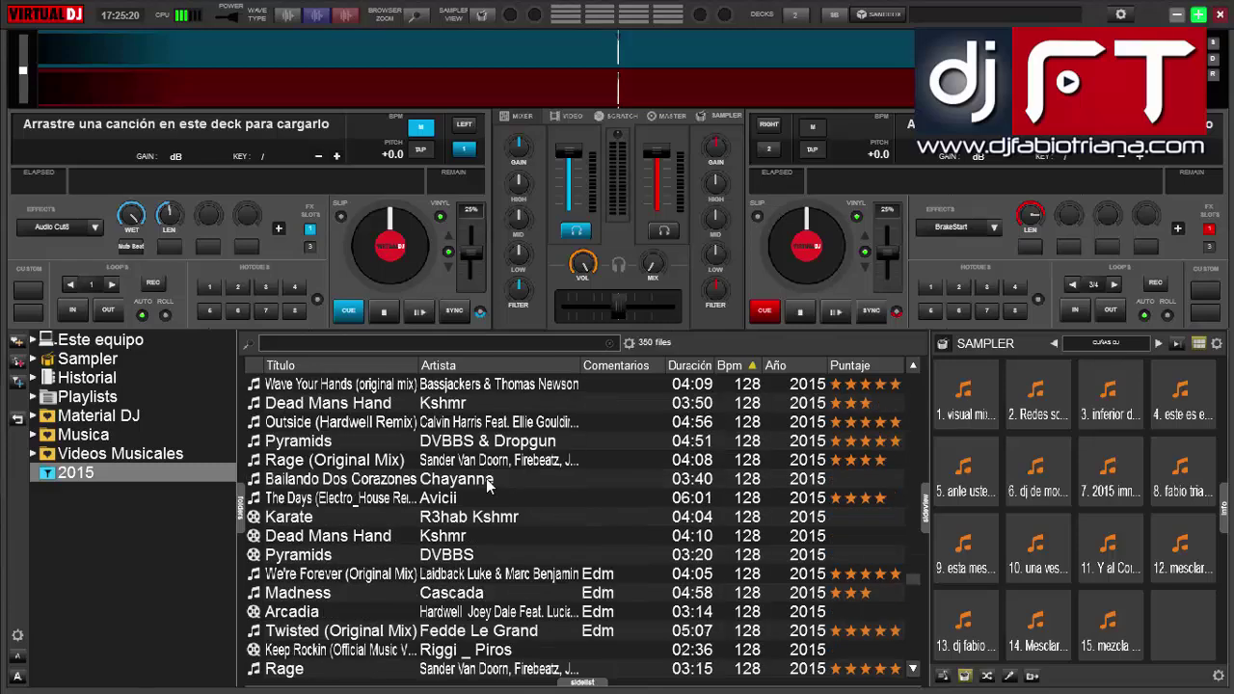
pyautogui.scroll(-10, 487, 485)
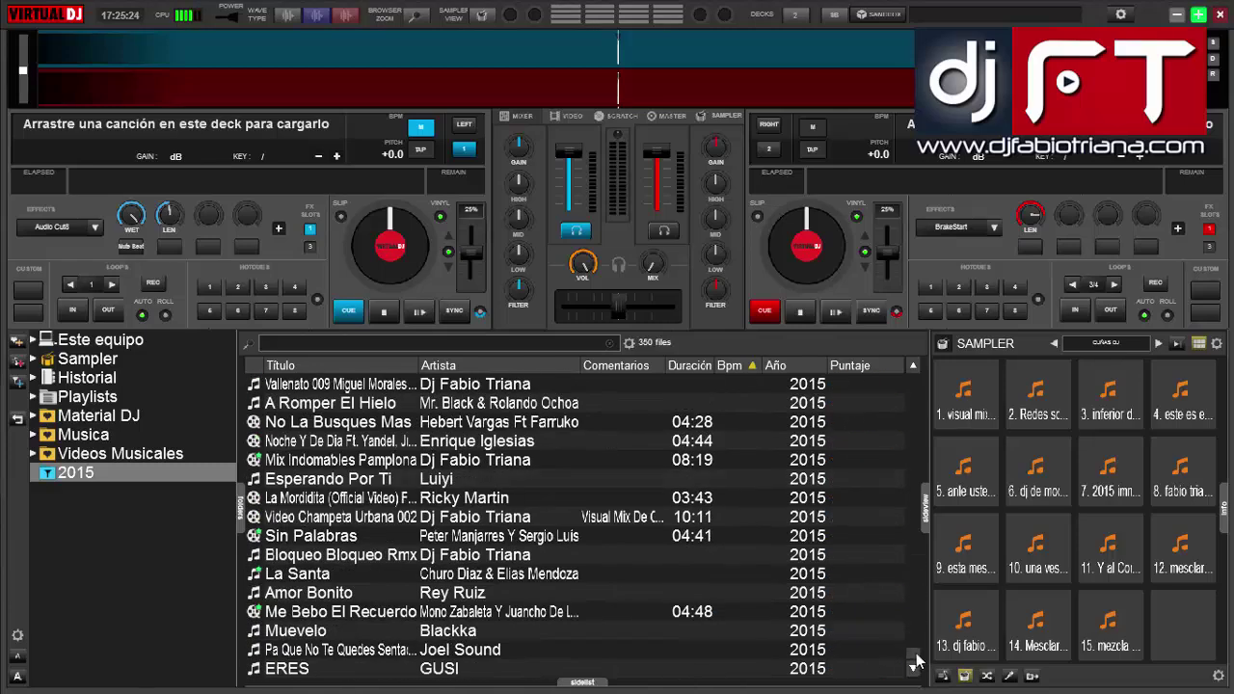
pyautogui.moveTo(915, 656); pyautogui.dragTo(864, 366)
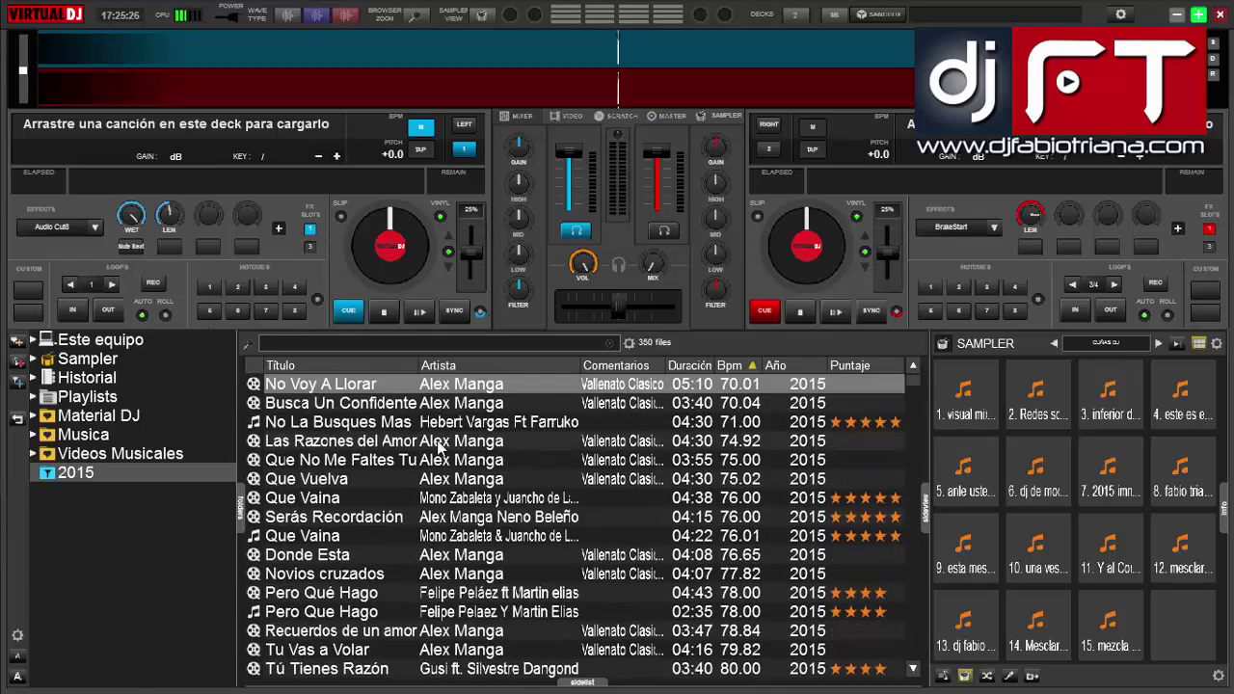